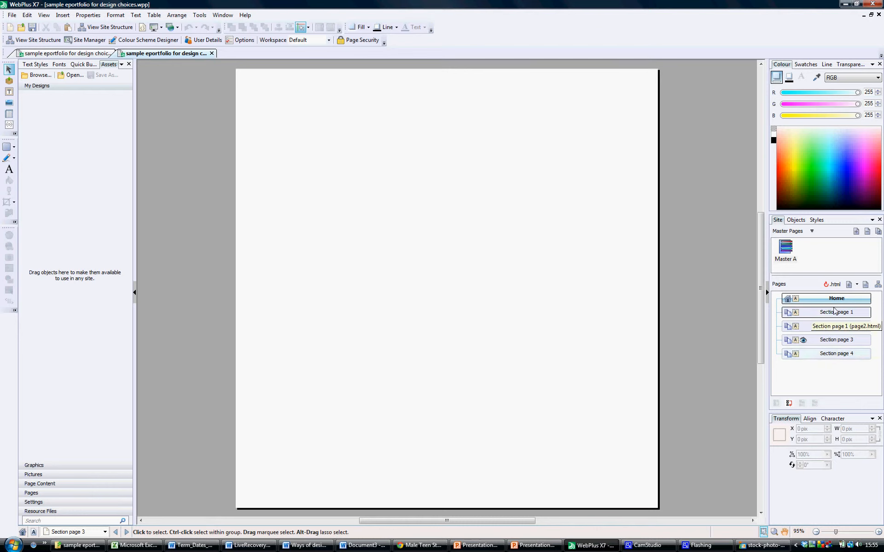
# View Section page 1 and Master A in the Pages list, then return to the Home page
pyautogui.click(829, 312)
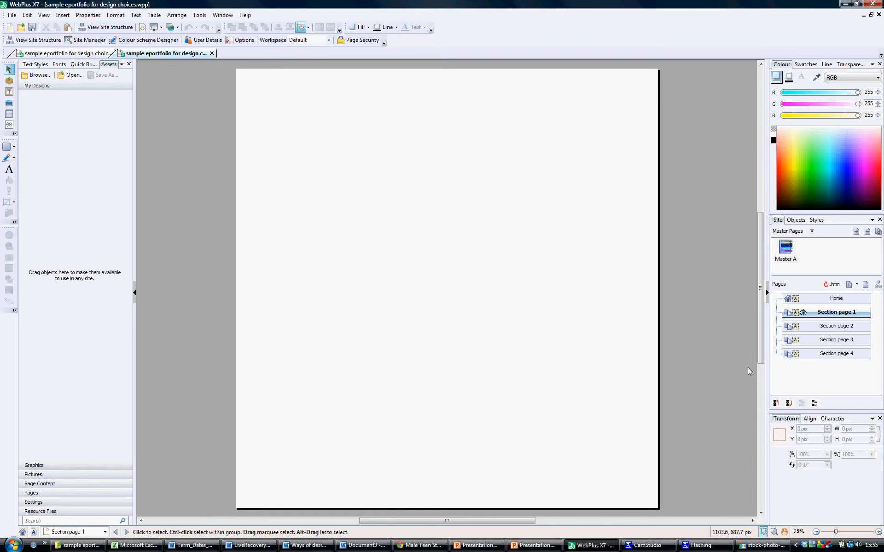
pyautogui.click(784, 250)
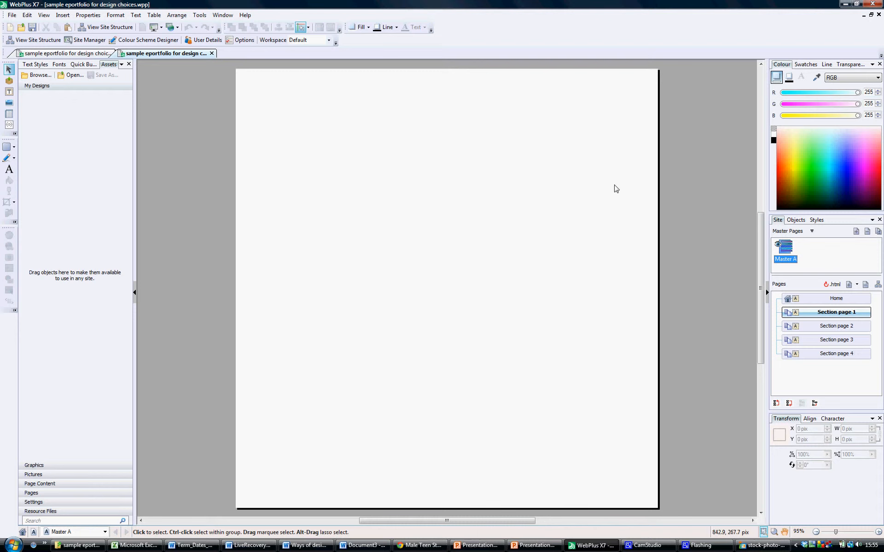
pyautogui.click(837, 299)
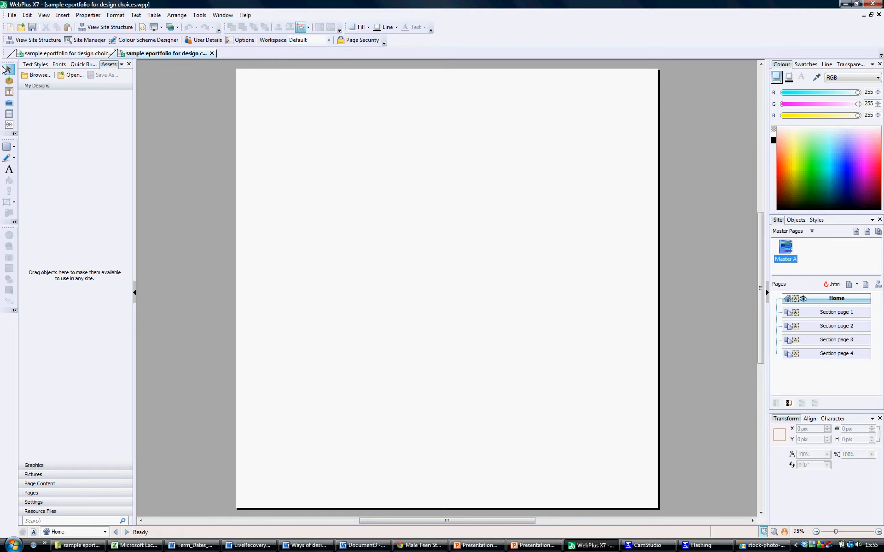
# Draw a large text frame on the upper Home page and fill it with placeholder text
pyautogui.click(10, 93)
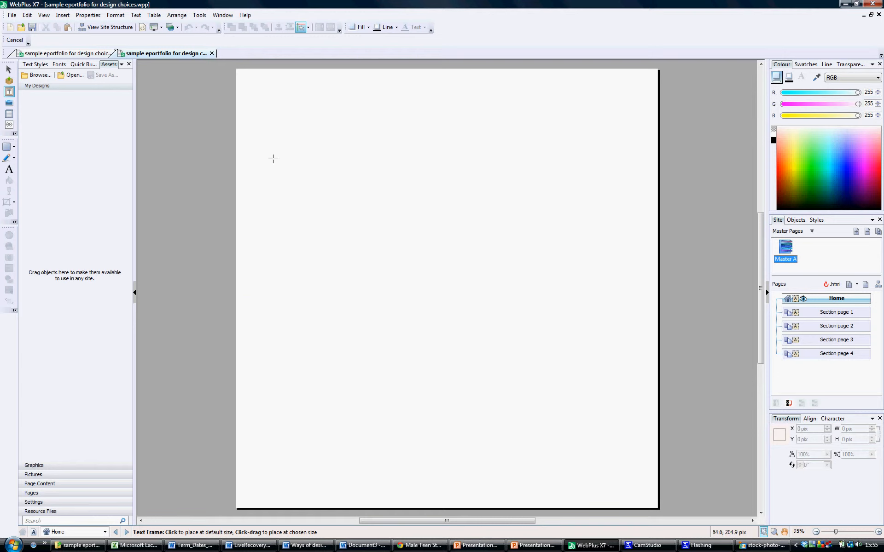
pyautogui.moveTo(273, 159); pyautogui.dragTo(551, 340)
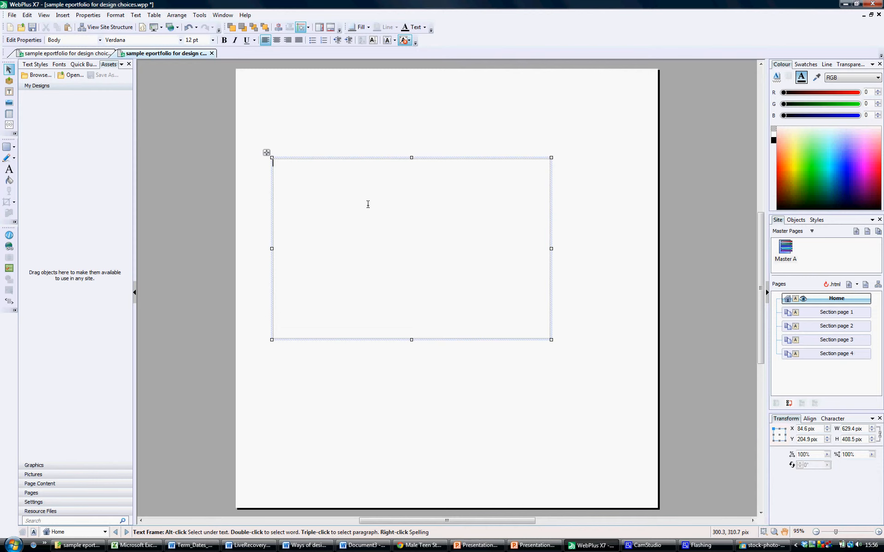
pyautogui.click(135, 15)
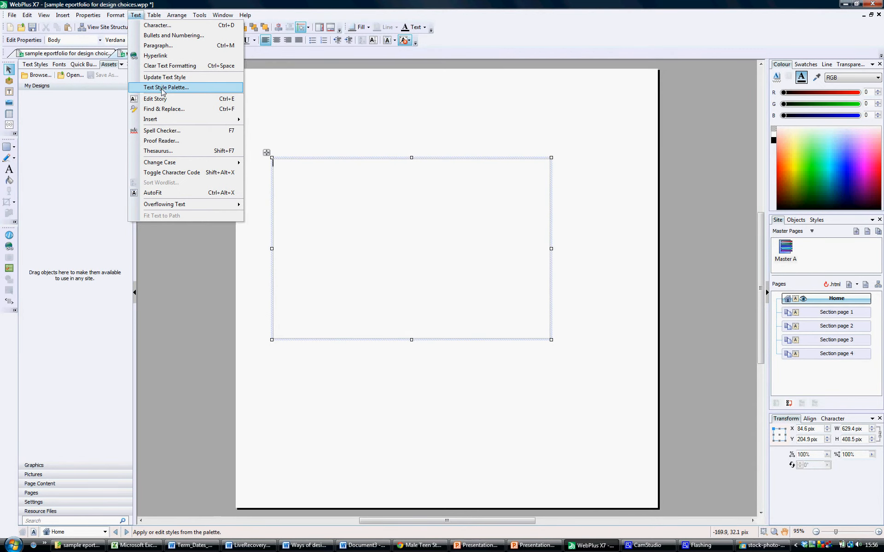
pyautogui.moveTo(154, 121)
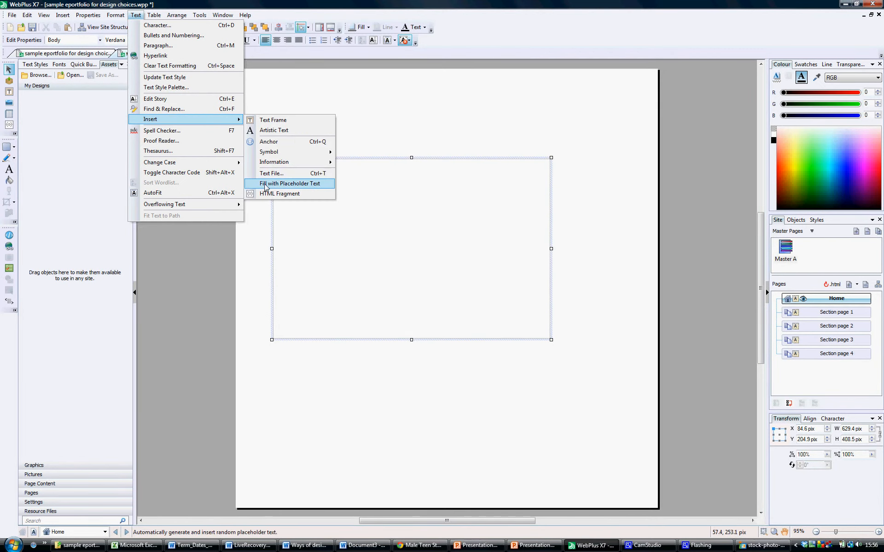
pyautogui.click(296, 184)
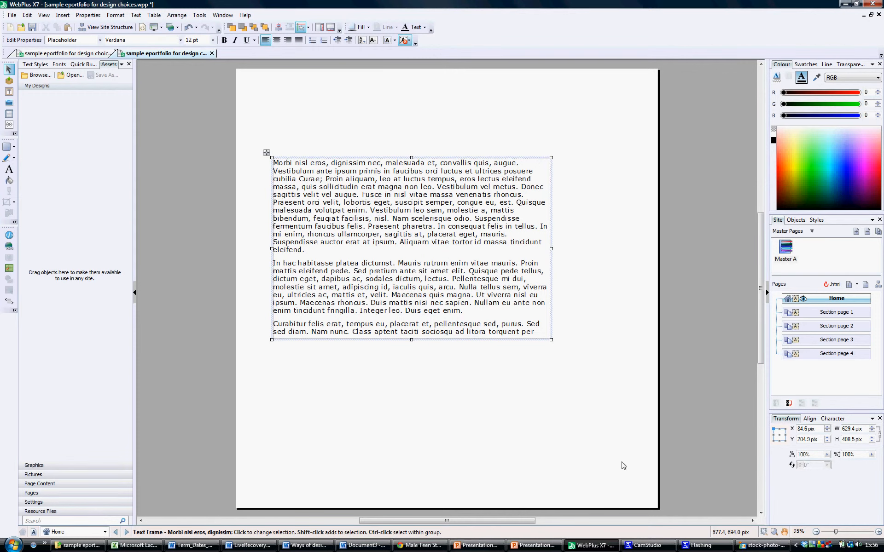
# Start a picture import from disk and preview the student photos in the eportfolio folder
pyautogui.click(598, 399)
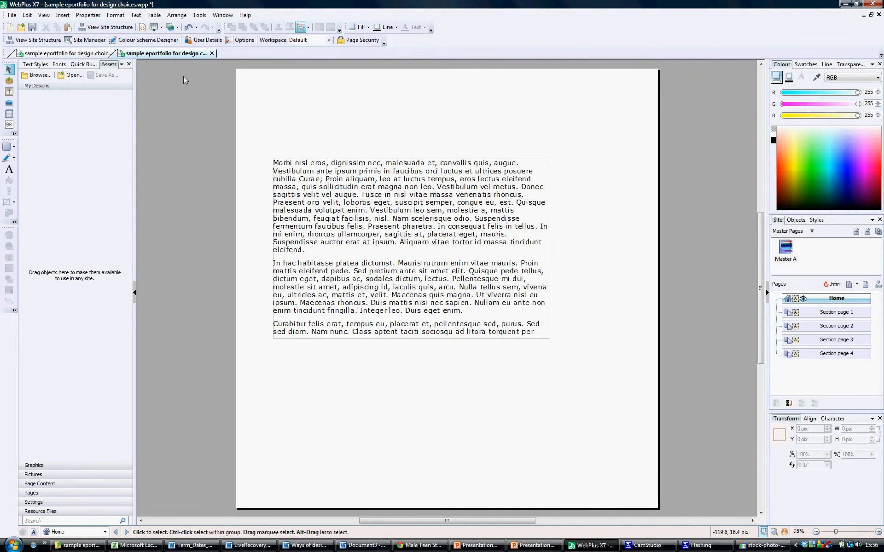
pyautogui.click(63, 16)
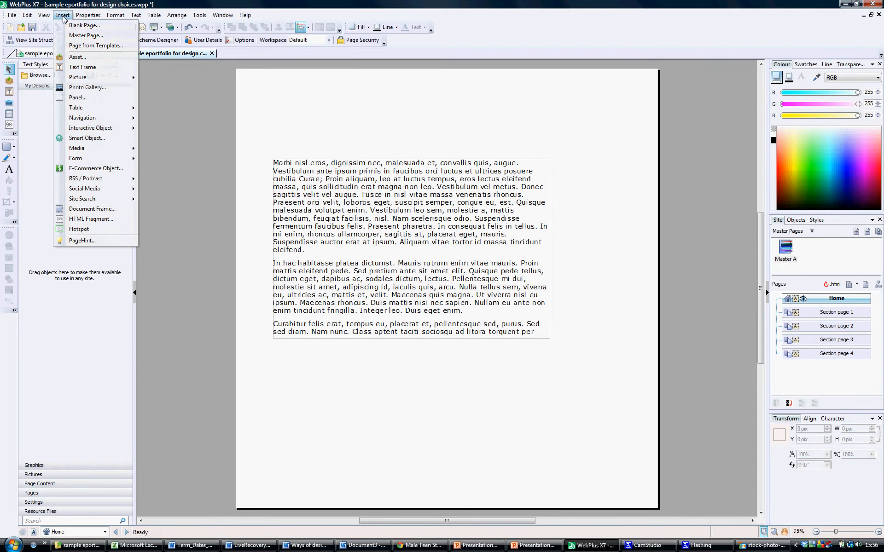
pyautogui.moveTo(72, 78)
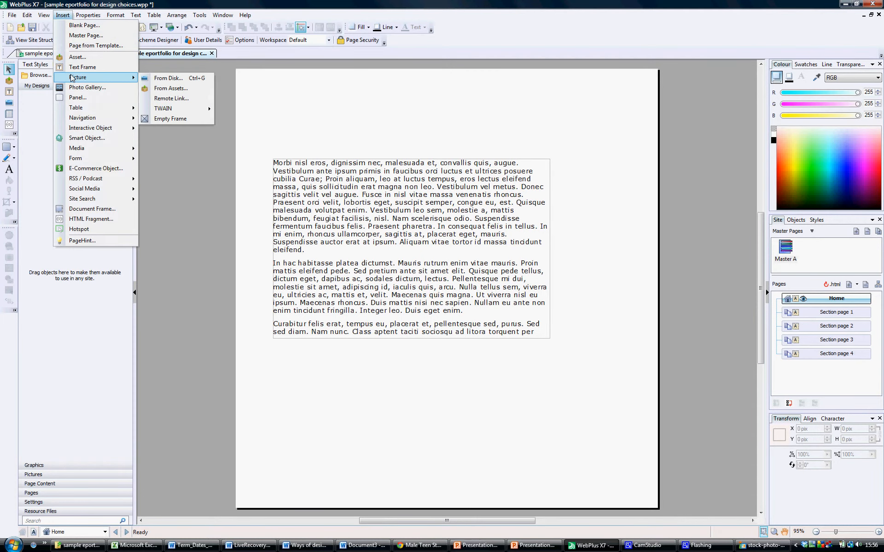
pyautogui.click(171, 80)
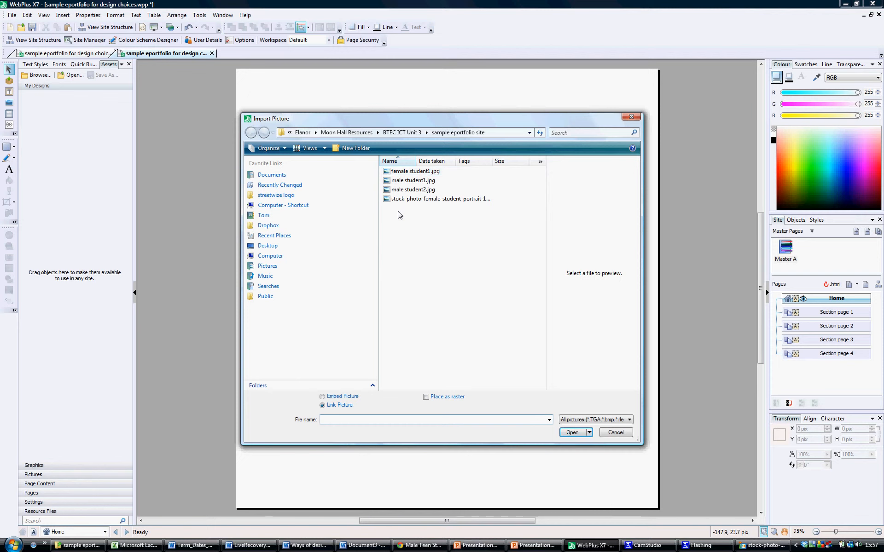
pyautogui.click(409, 174)
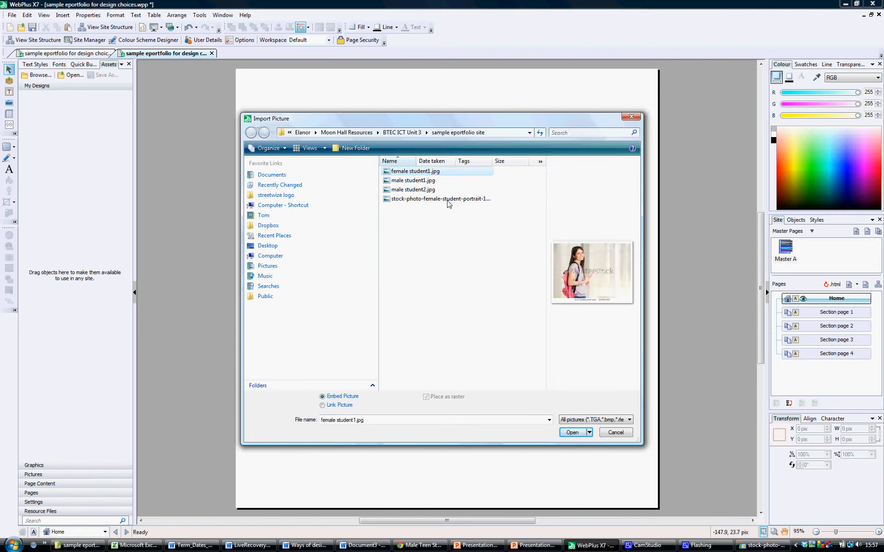
pyautogui.click(407, 200)
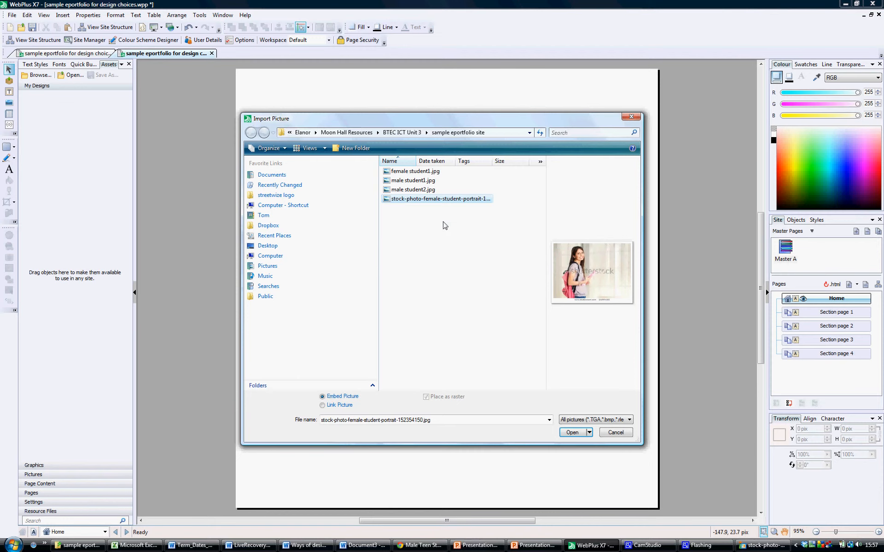
# Choose female student1.jpg and place it on the page below the placeholder text
pyautogui.click(437, 201)
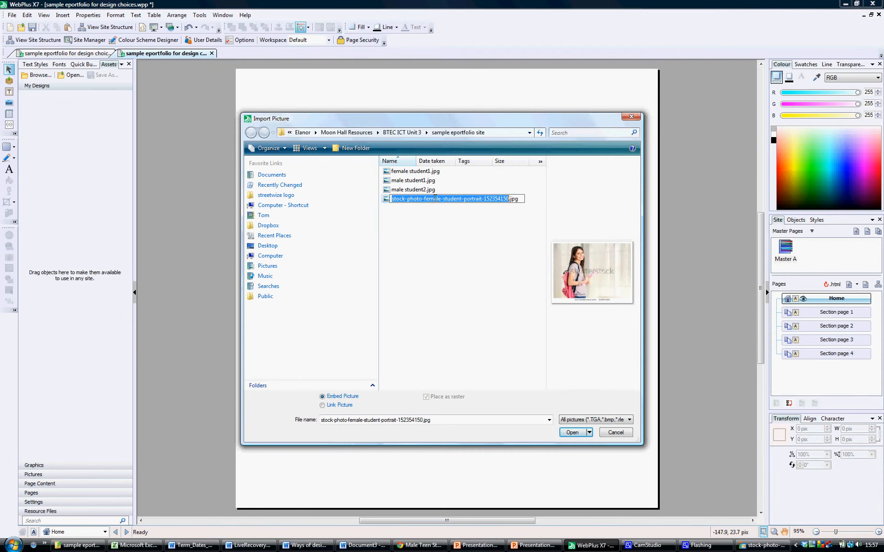
pyautogui.click(388, 205)
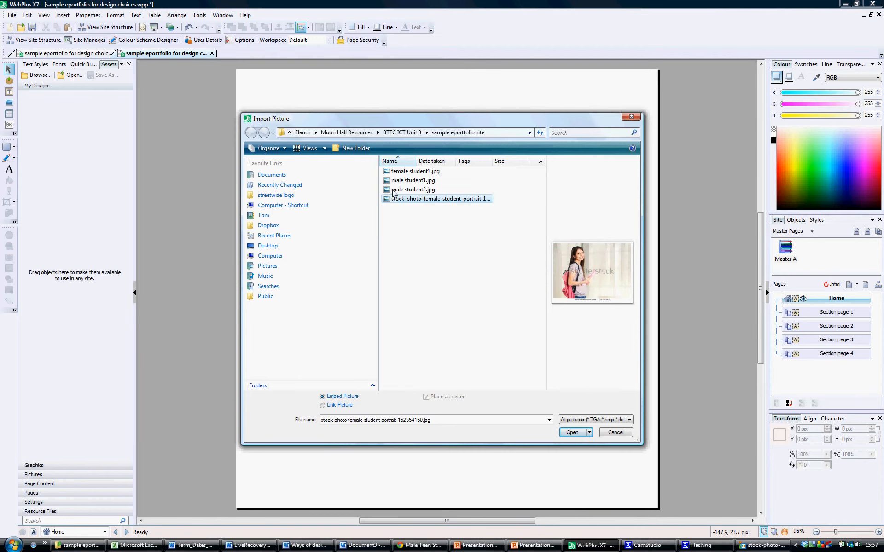
pyautogui.click(395, 191)
pyautogui.click(397, 181)
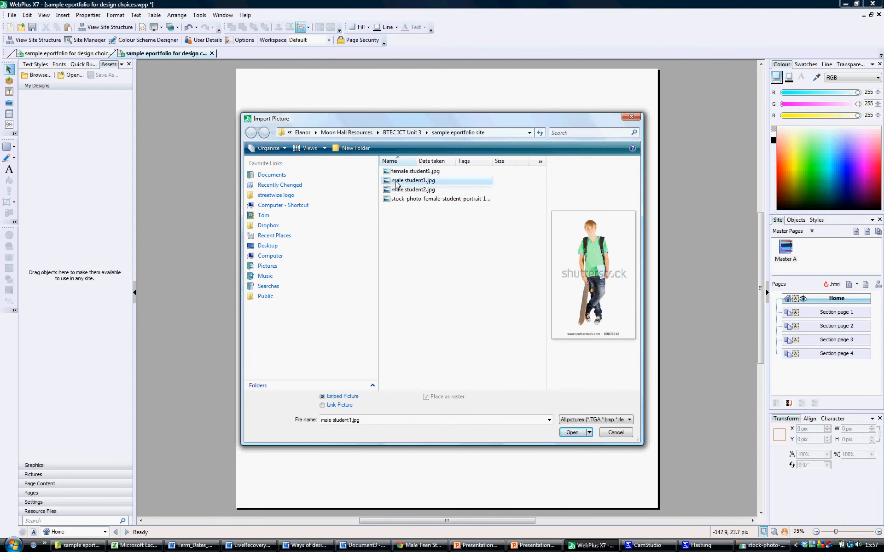
pyautogui.click(400, 174)
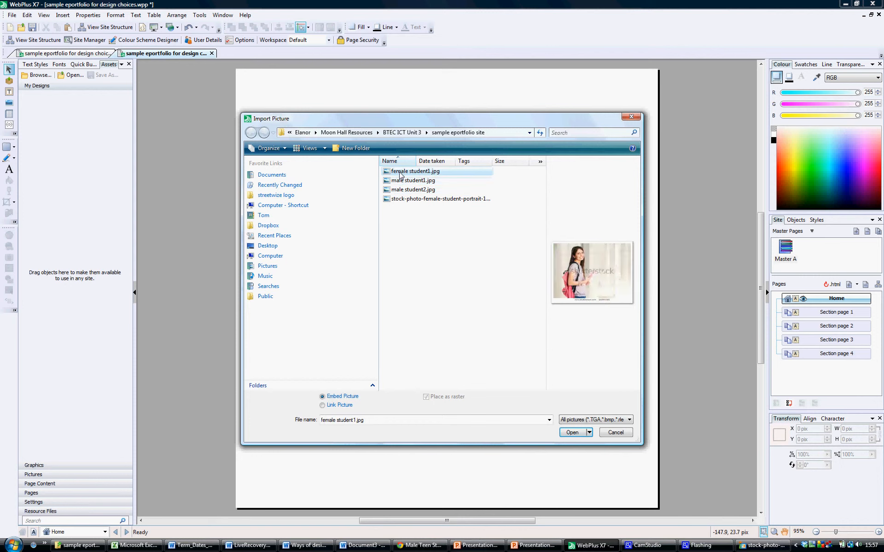
pyautogui.click(399, 202)
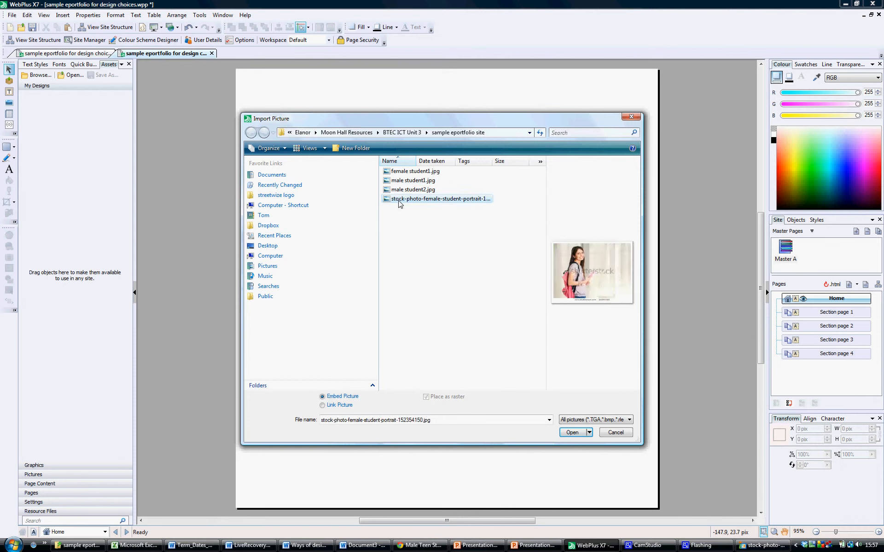
pyautogui.doubleClick(408, 171)
pyautogui.click(302, 369)
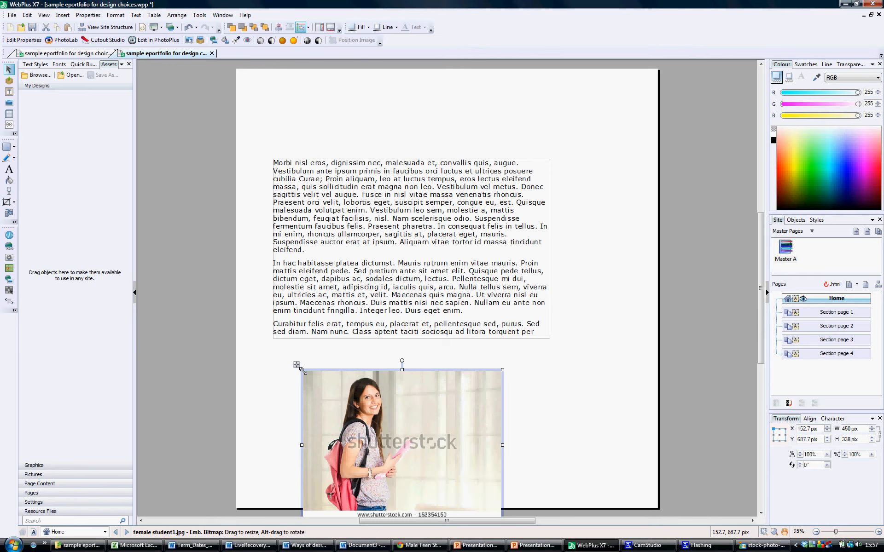
# Move the student photo to the top right and widen the text frame beneath it
pyautogui.moveTo(322, 371); pyautogui.dragTo(436, 225)
pyautogui.moveTo(440, 183); pyautogui.dragTo(445, 155)
pyautogui.click(360, 211)
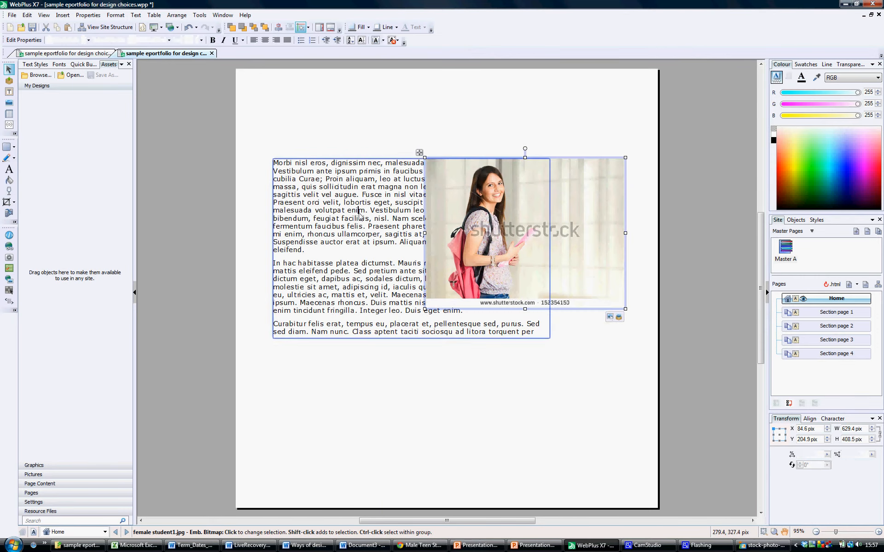
pyautogui.click(405, 339)
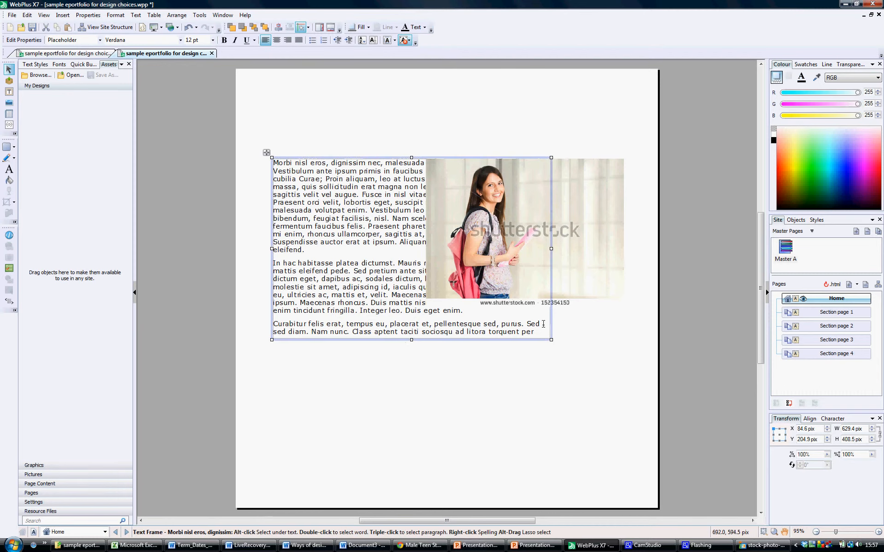
pyautogui.moveTo(551, 250); pyautogui.dragTo(489, 249)
pyautogui.moveTo(479, 243); pyautogui.dragTo(406, 233)
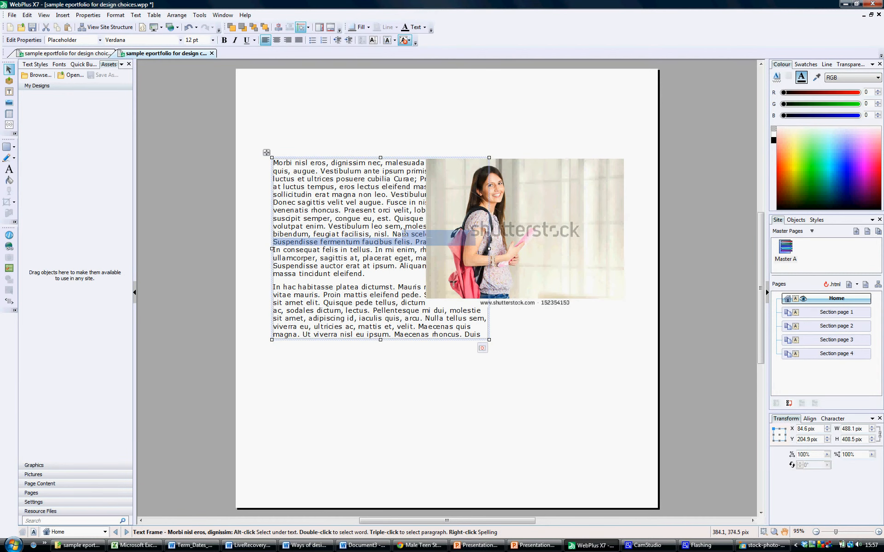
pyautogui.moveTo(368, 157); pyautogui.dragTo(373, 283)
pyautogui.moveTo(489, 374); pyautogui.dragTo(628, 374)
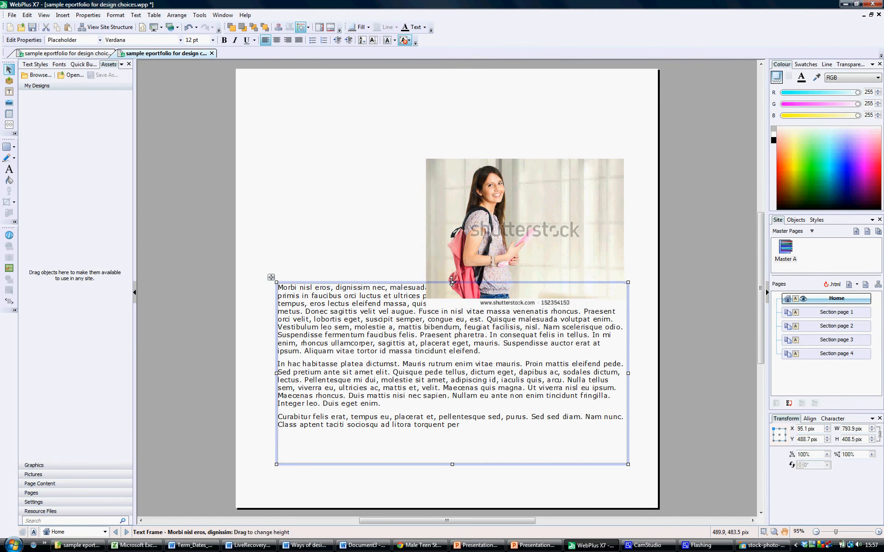
pyautogui.moveTo(452, 282); pyautogui.dragTo(452, 310)
pyautogui.moveTo(461, 263); pyautogui.dragTo(464, 250)
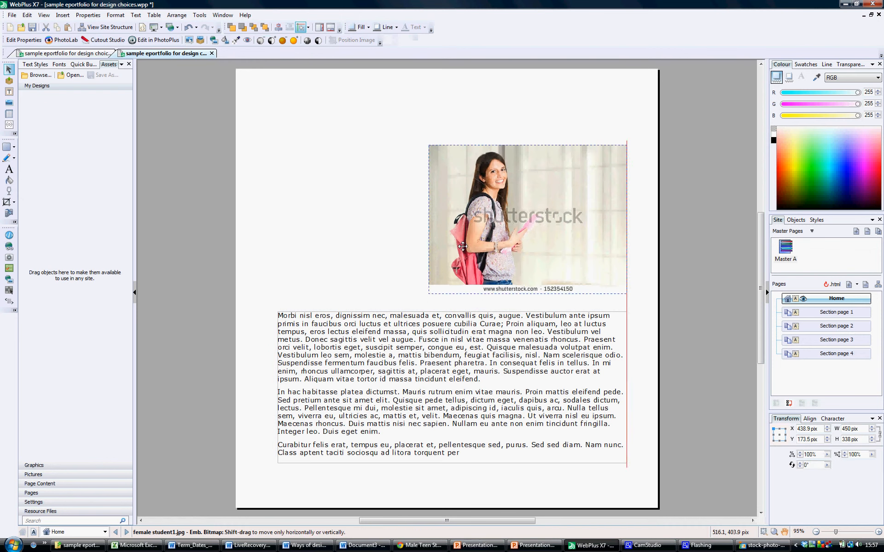
pyautogui.click(387, 252)
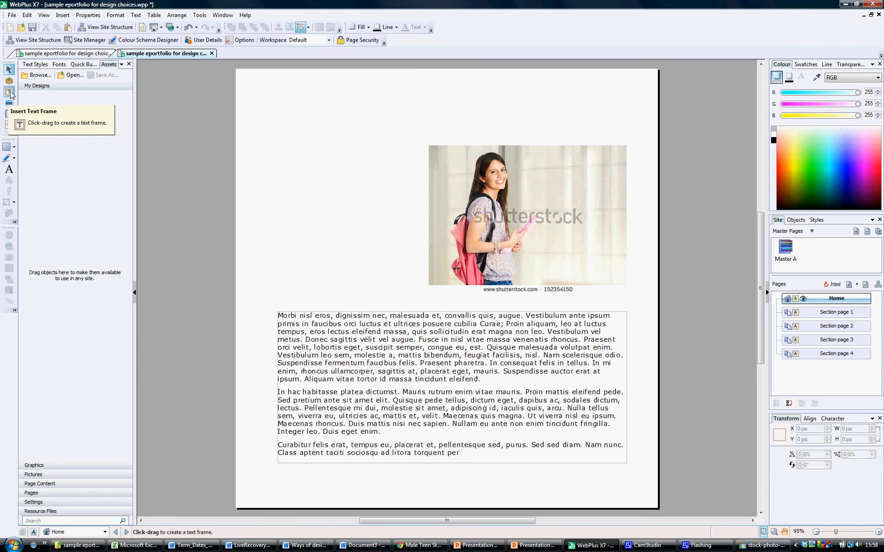
# Add the student's name as top-left artistic title text, shrunk to about 35 pt beside the photo
pyautogui.click(8, 169)
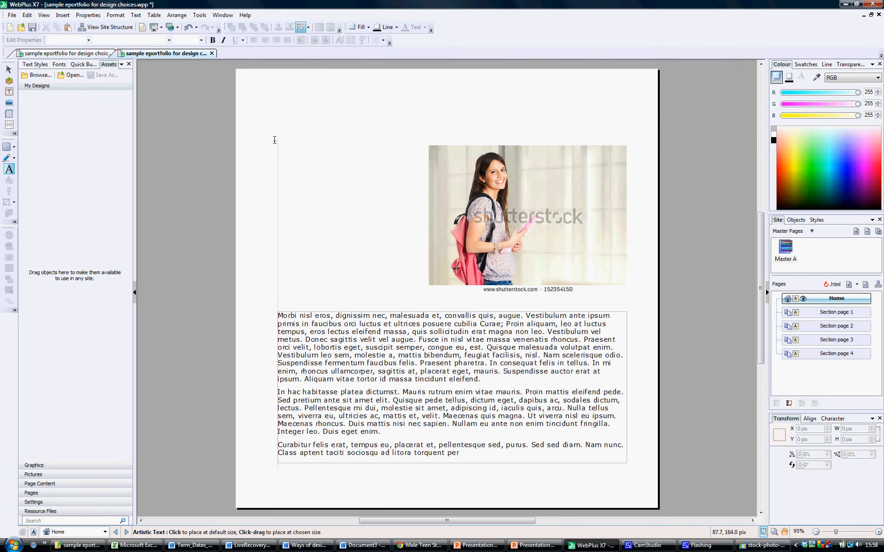
pyautogui.moveTo(275, 140); pyautogui.dragTo(289, 170)
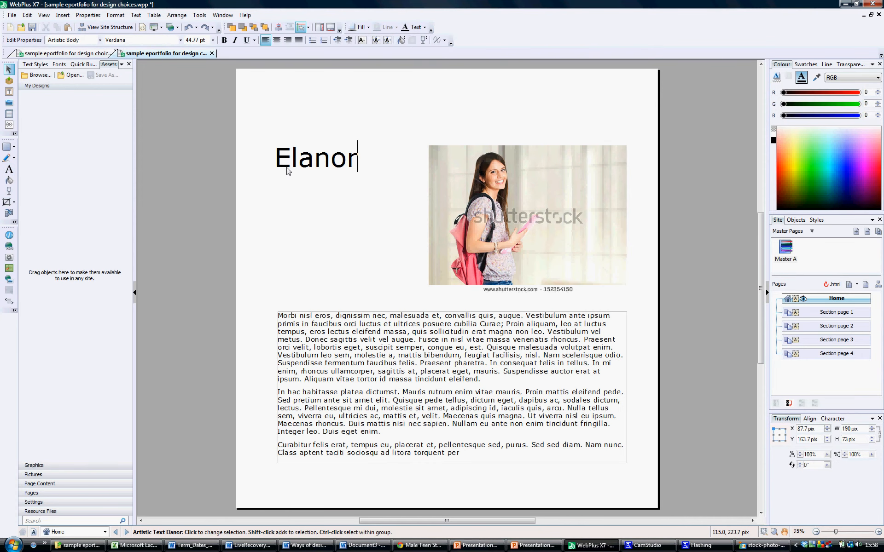
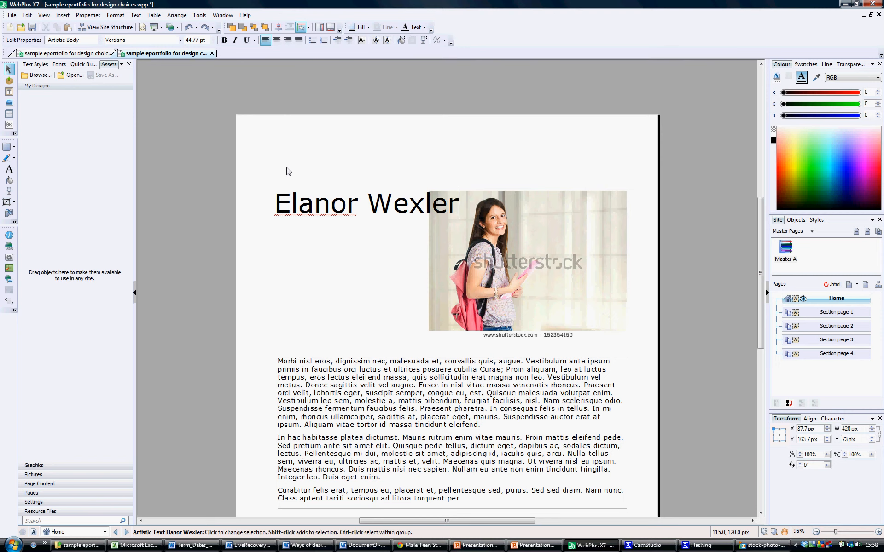
pyautogui.press('Escape')
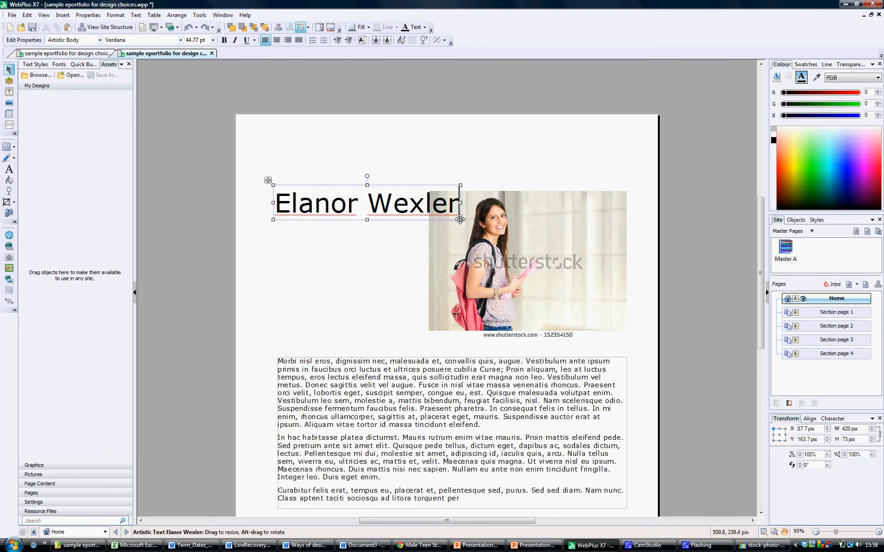
pyautogui.moveTo(460, 220); pyautogui.dragTo(420, 216)
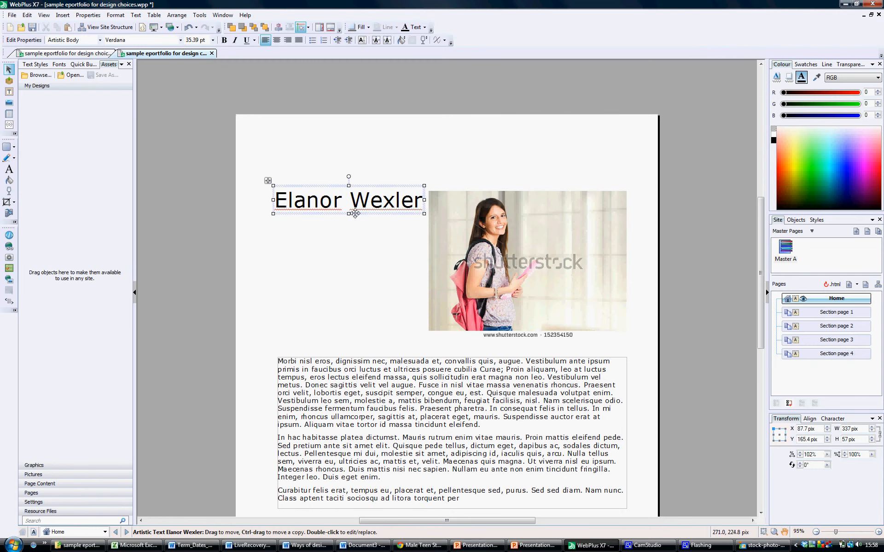
pyautogui.moveTo(353, 211); pyautogui.dragTo(354, 214)
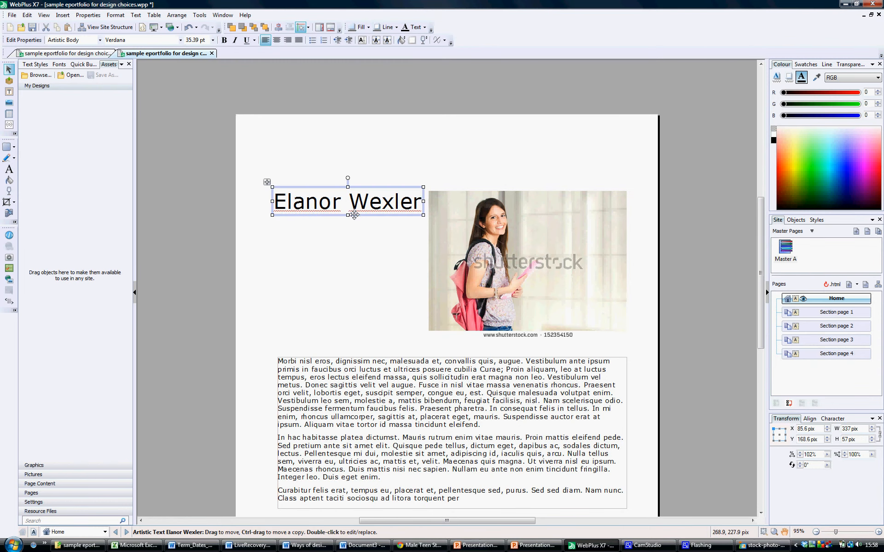
pyautogui.click(287, 255)
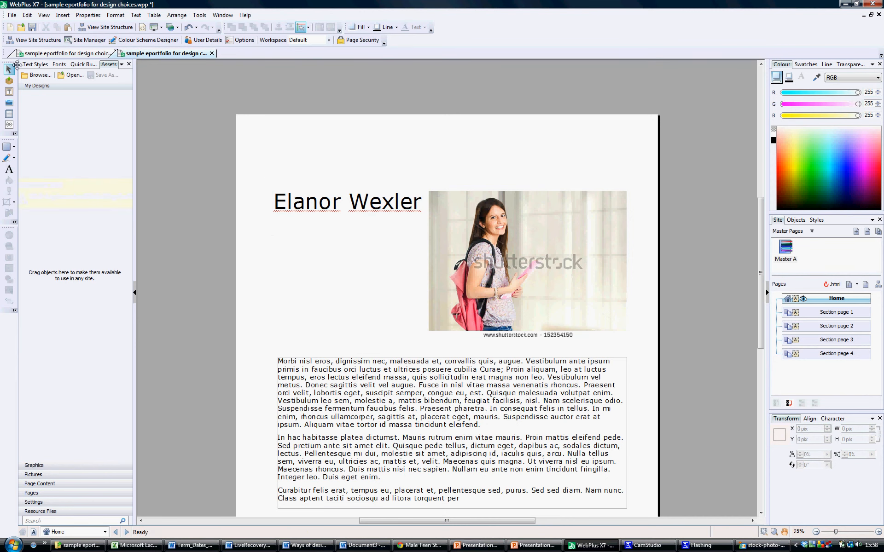
# Draw a text frame below the name holding 'BTEC I&CT' at 36 pt in Heading 1 style
pyautogui.click(9, 92)
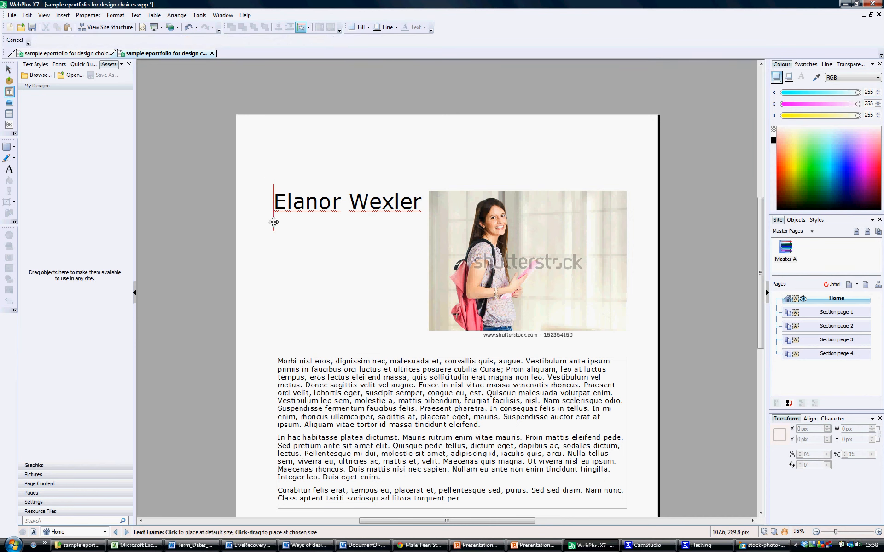
pyautogui.moveTo(274, 221); pyautogui.dragTo(420, 313)
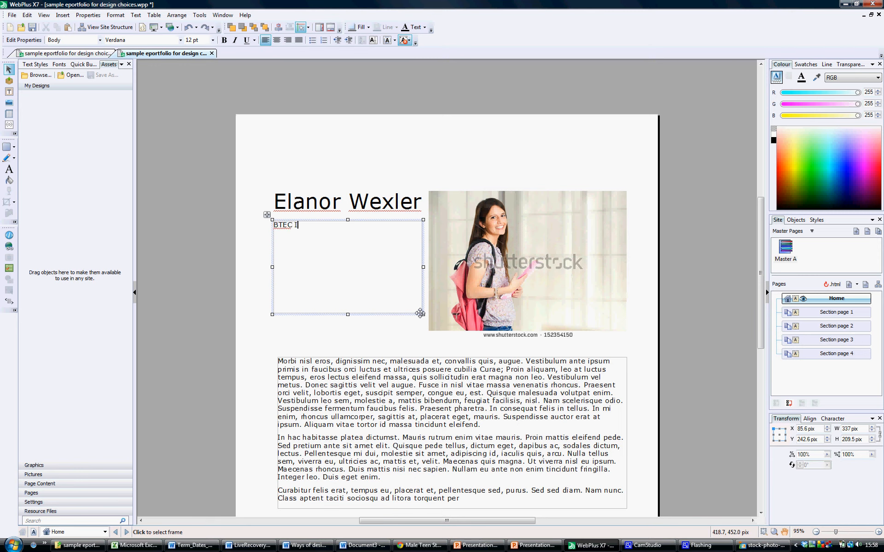
pyautogui.hotkey('ctrl', 'shift', 'Left')
pyautogui.hotkey('ctrl', 'shift', 'Left')
pyautogui.hotkey('ctrl', 'shift', 'Left')
pyautogui.hotkey('ctrl', 'shift', 'Left')
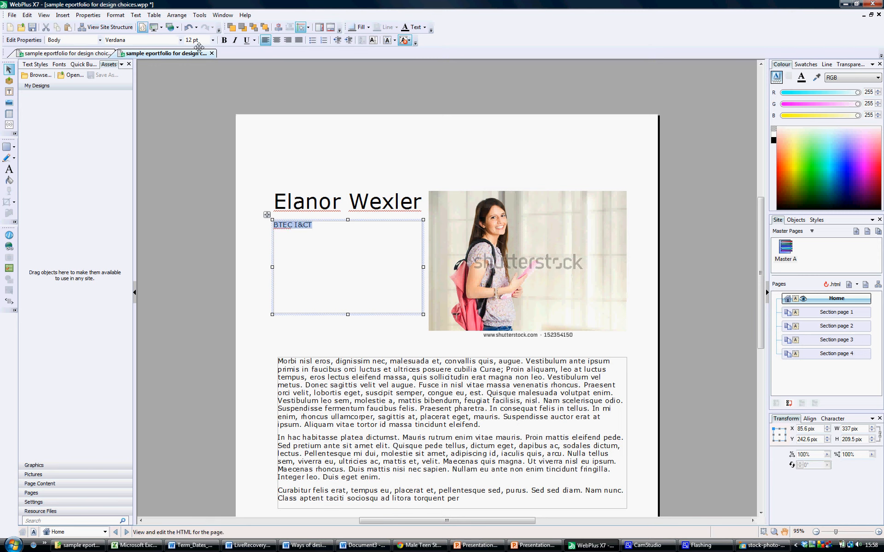
pyautogui.click(213, 41)
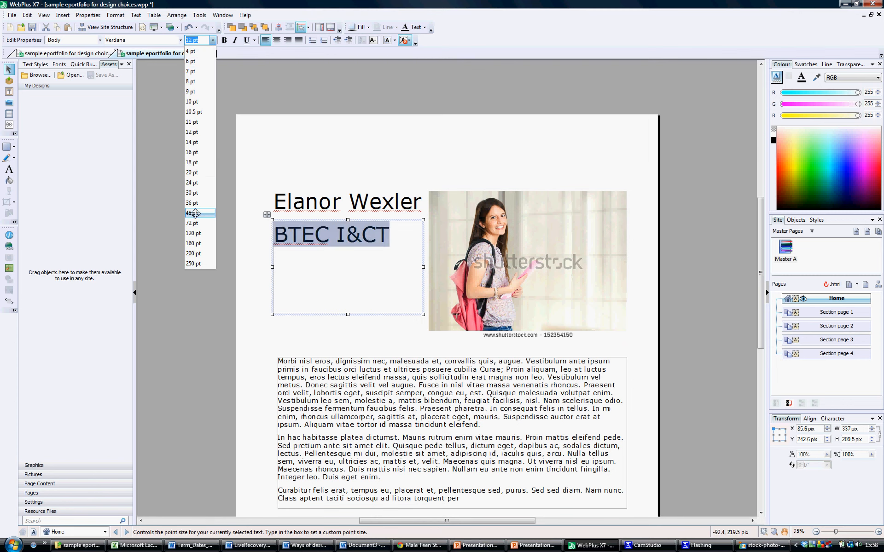
pyautogui.click(193, 203)
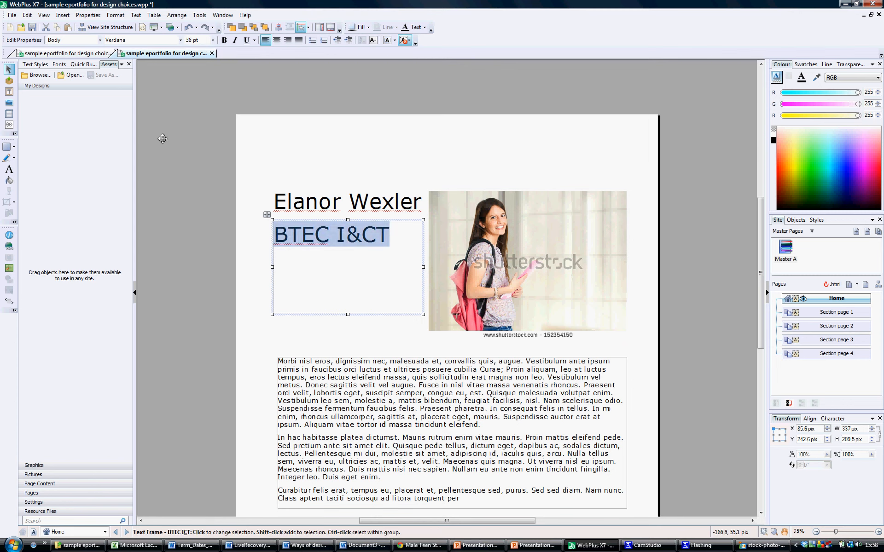
pyautogui.click(99, 40)
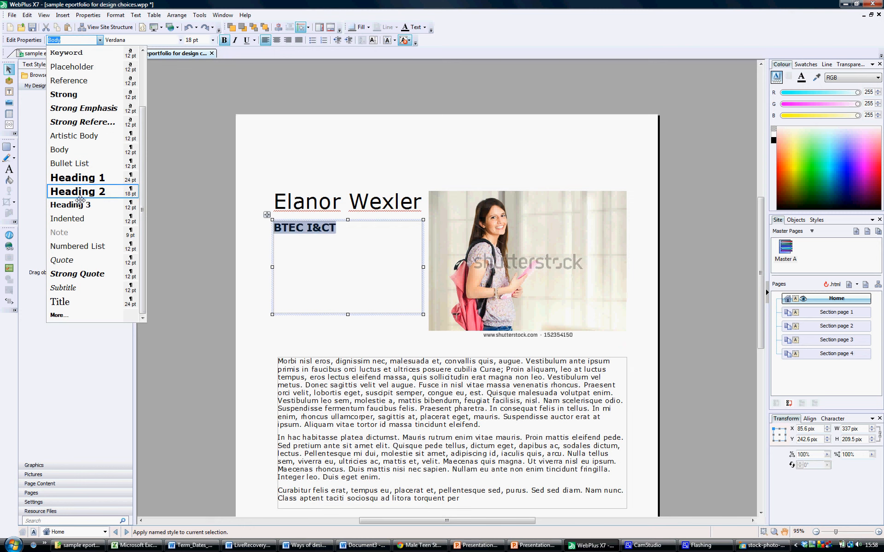
pyautogui.click(79, 178)
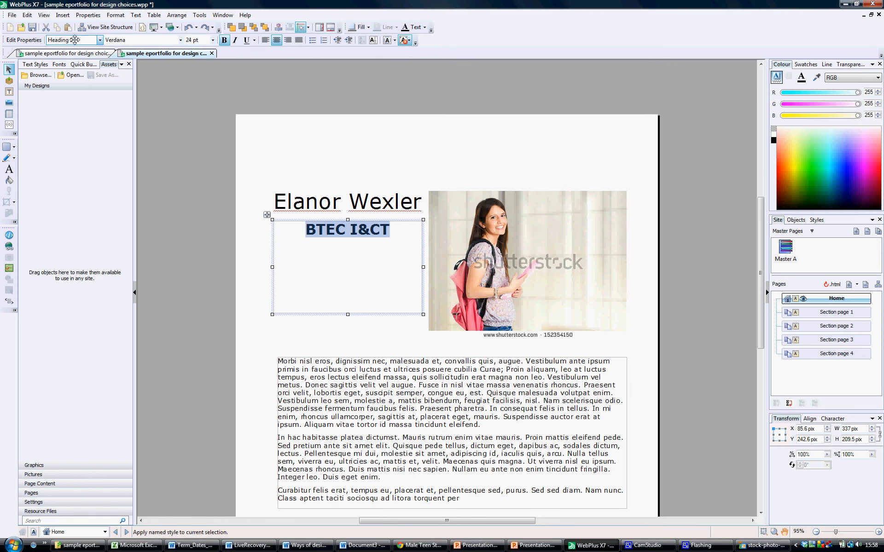
# Save the site with Heading 1 still applied, then deselect the heading
pyautogui.hotkey('ctrl', 's')
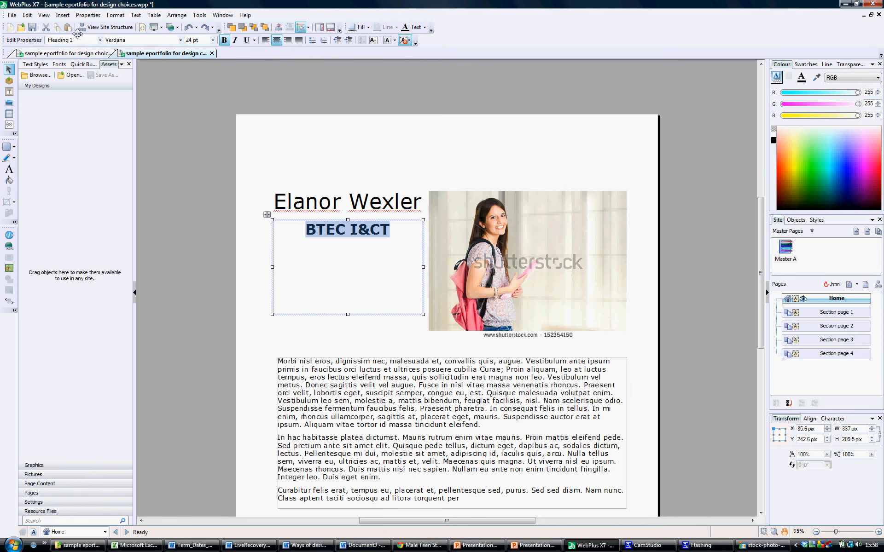
pyautogui.click(99, 41)
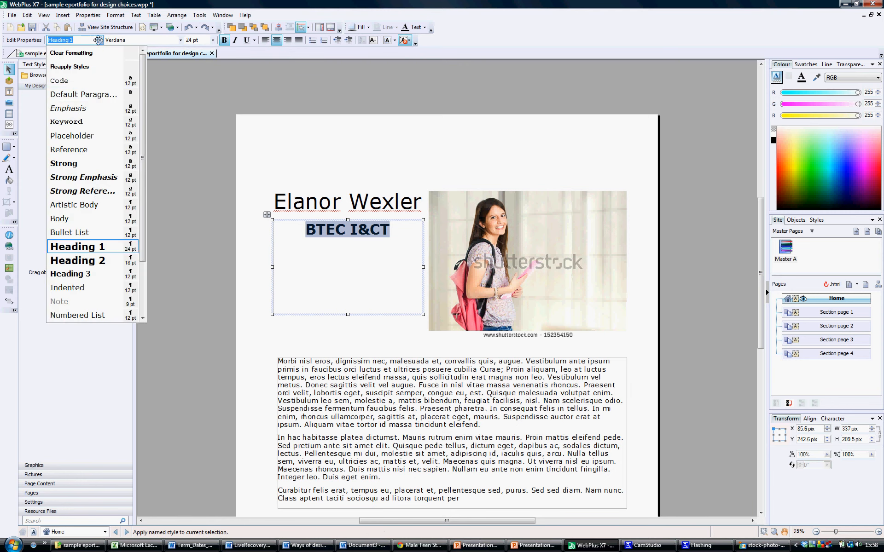
pyautogui.click(90, 248)
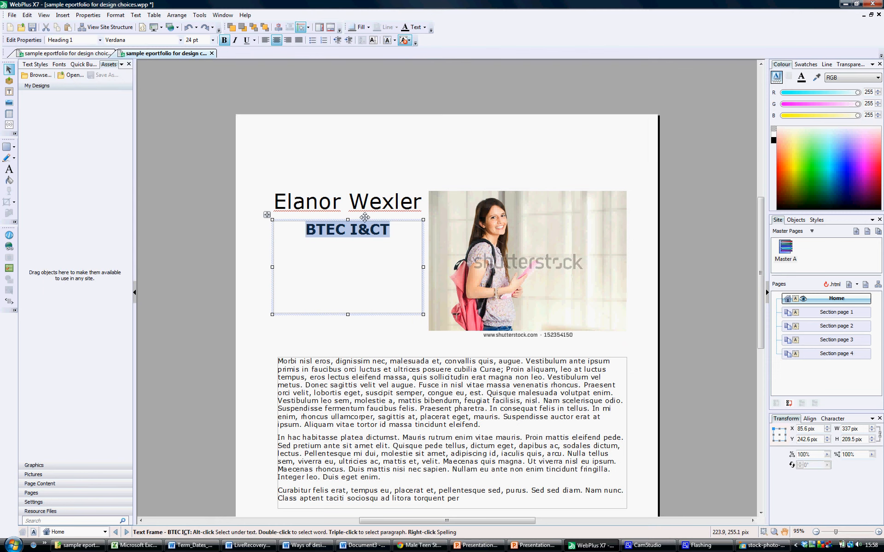
pyautogui.click(669, 215)
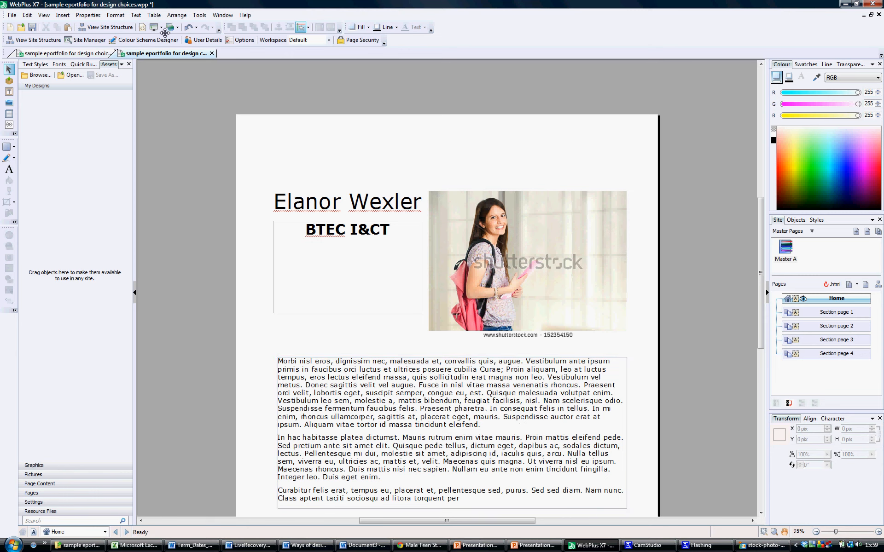
pyautogui.click(648, 545)
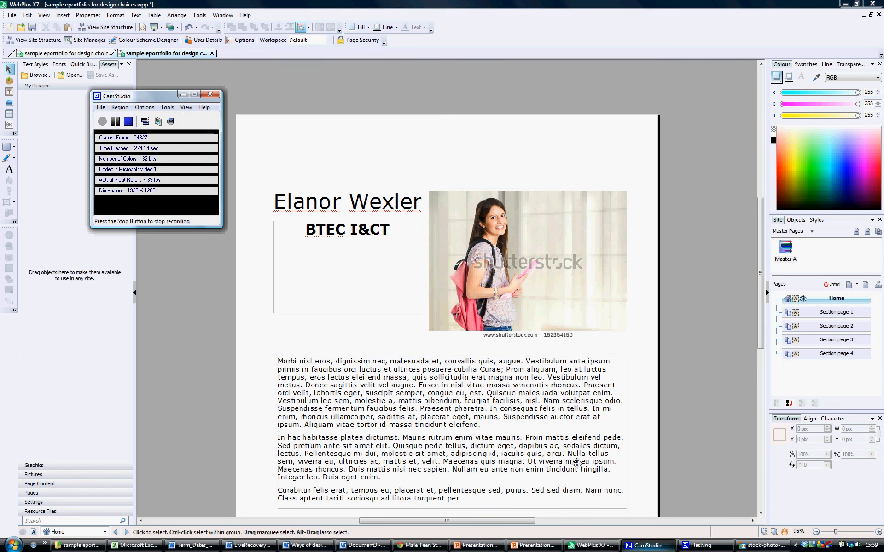